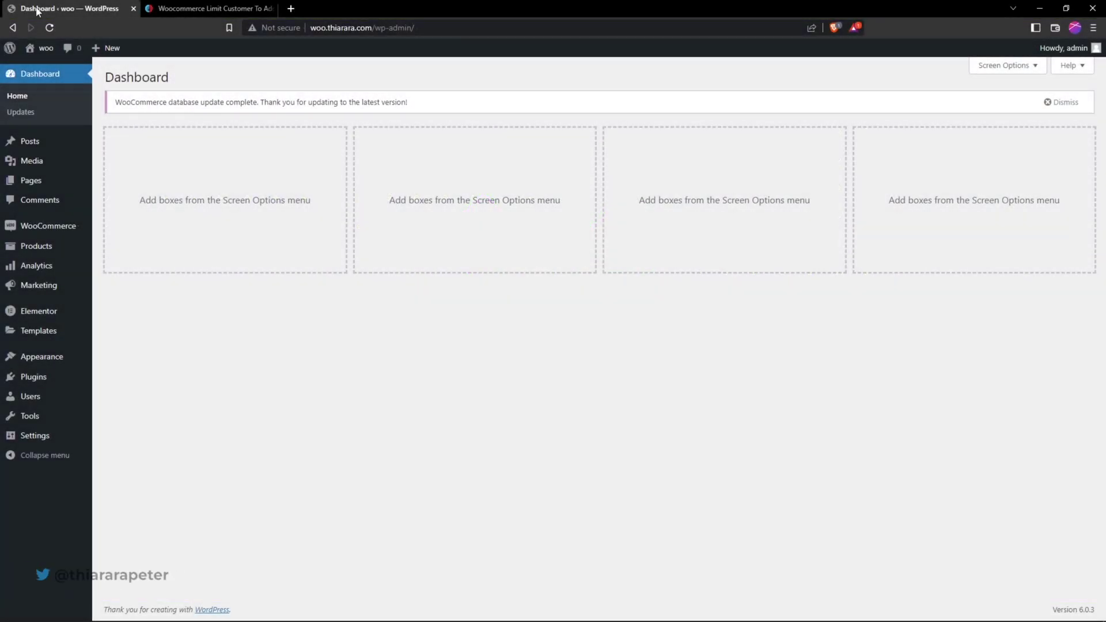
# Step: Search the plugin directory for 'code' and install the Code Snippets plugin
pyautogui.moveTo(36, 379)
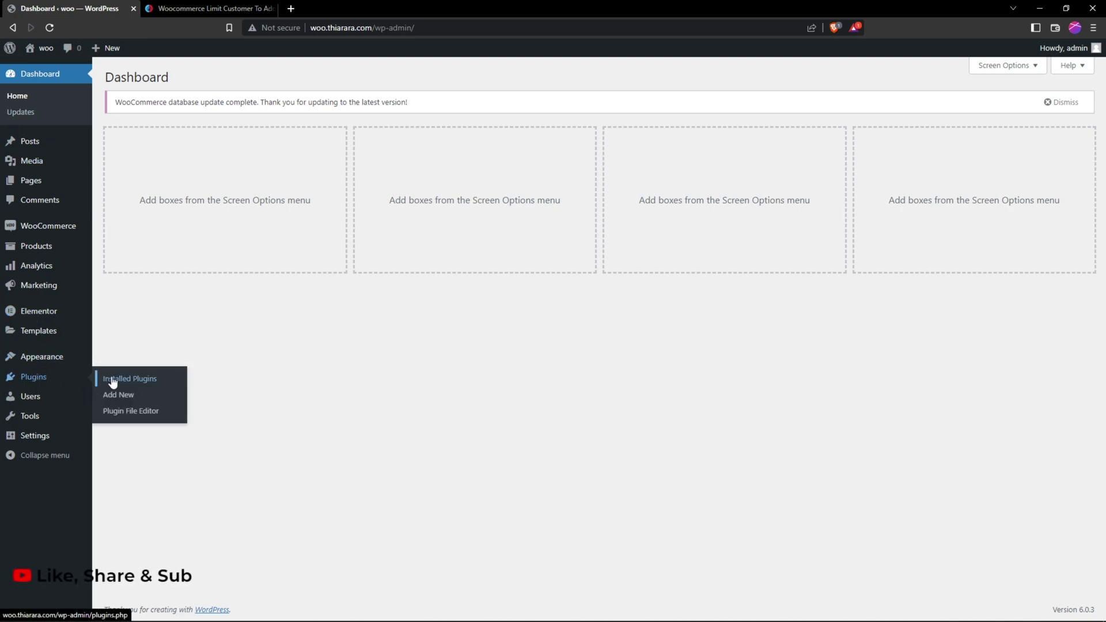
pyautogui.click(118, 398)
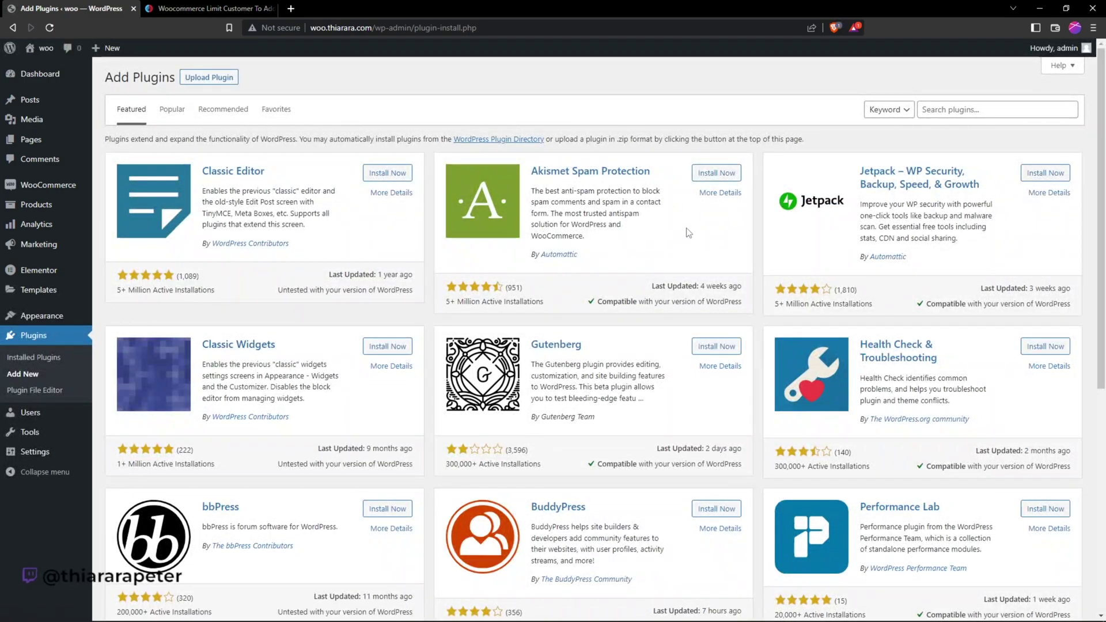
pyautogui.click(956, 111)
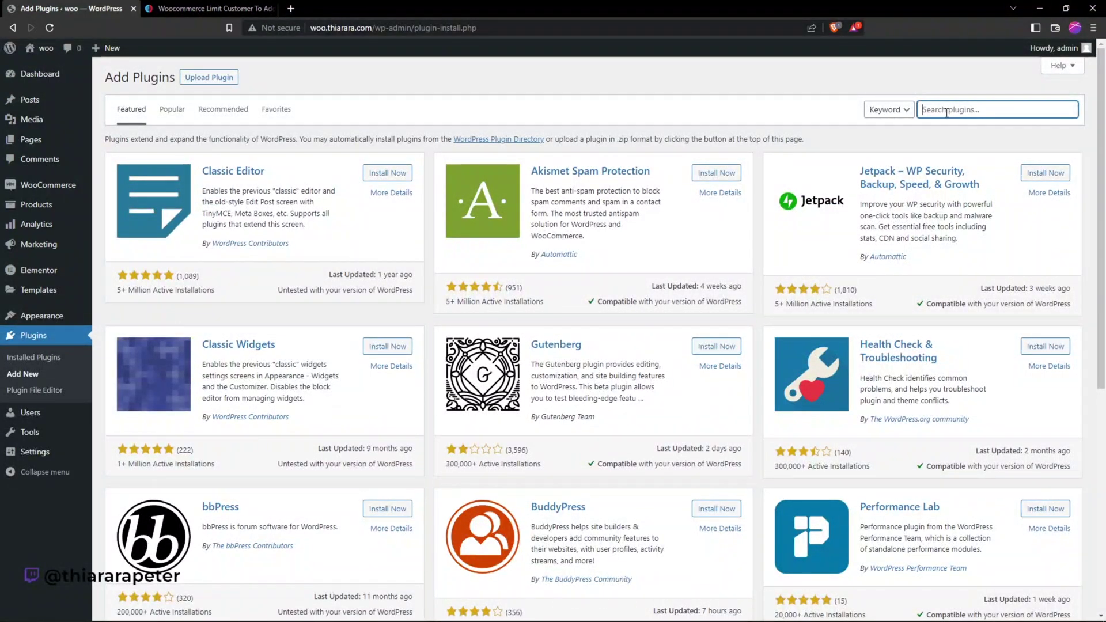
pyautogui.write('c')
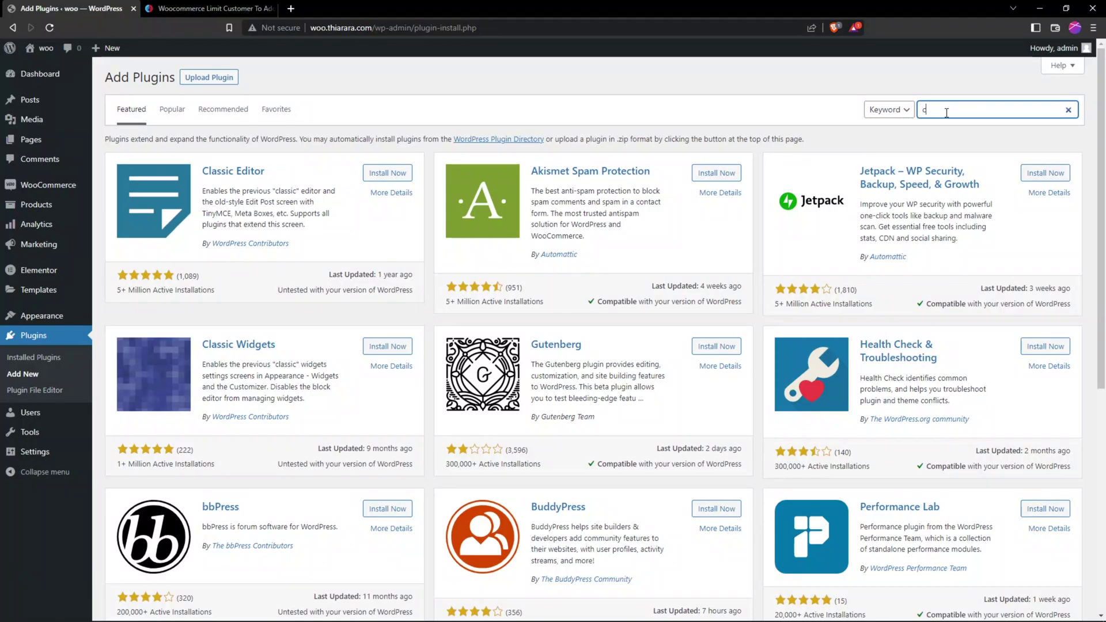
pyautogui.write('ode')
pyautogui.moveTo(599, 174); pyautogui.dragTo(532, 174)
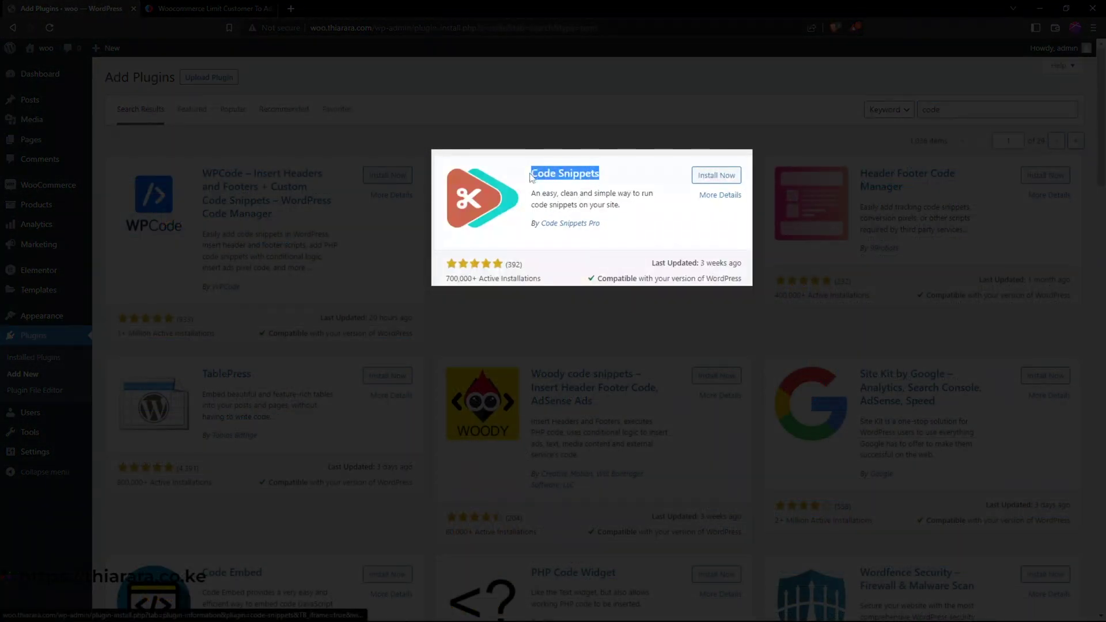
pyautogui.moveTo(599, 225); pyautogui.dragTo(551, 225)
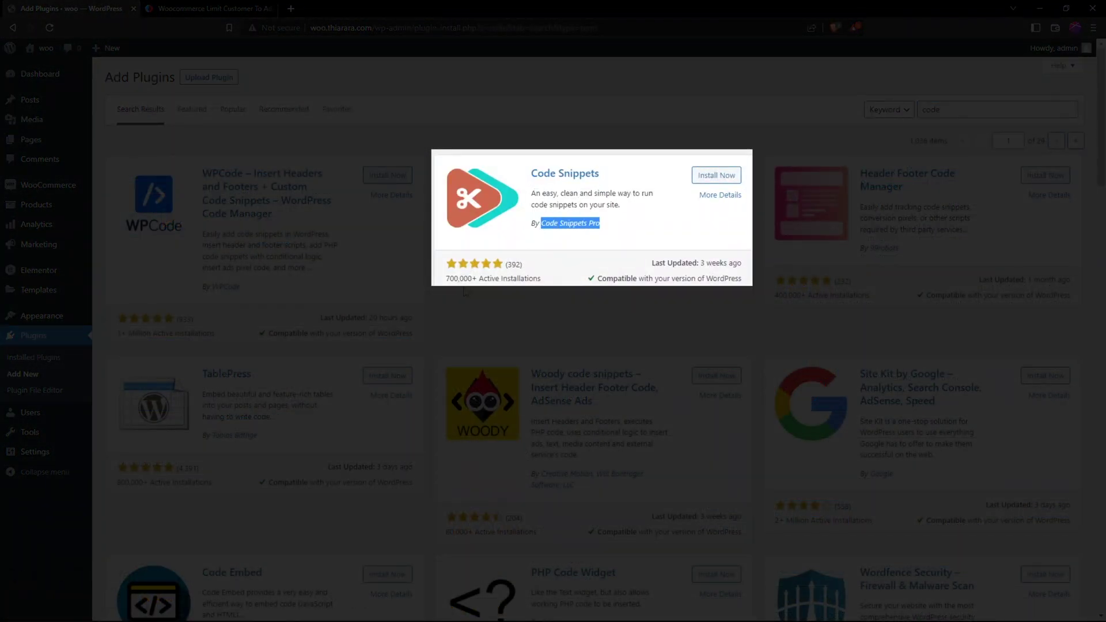
pyautogui.click(712, 176)
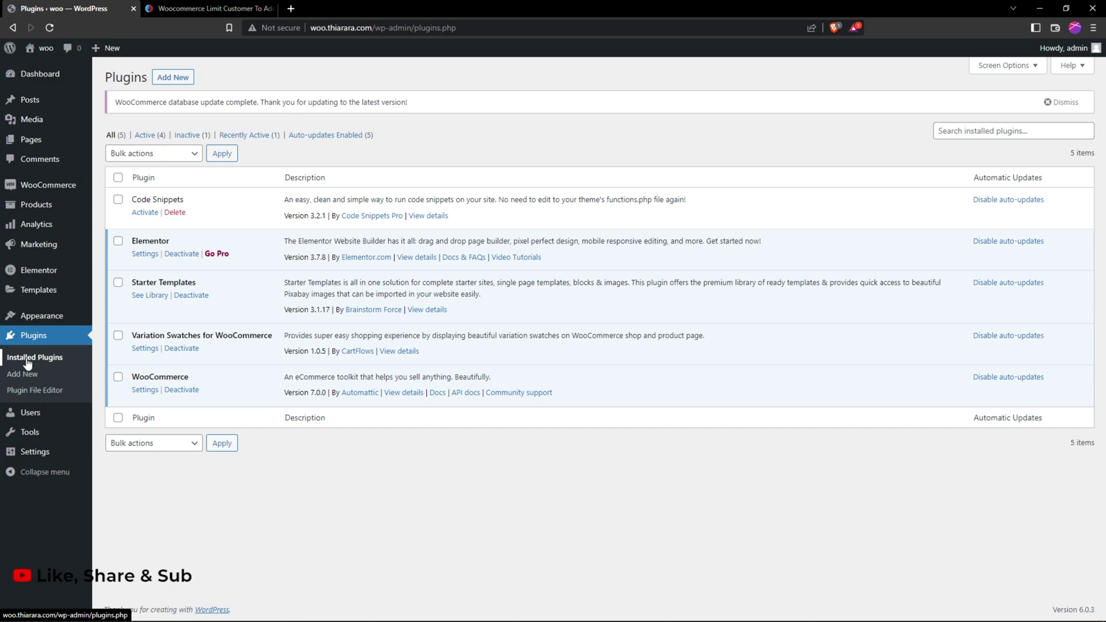
# Step: Activate Code Snippets from the Installed Plugins list
pyautogui.click(145, 213)
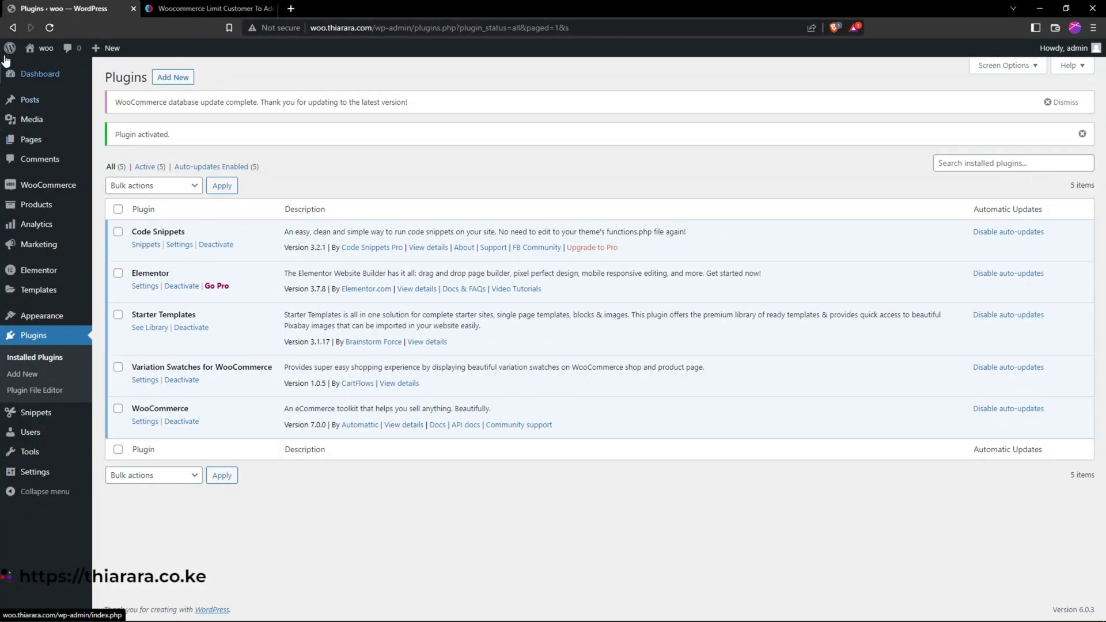
pyautogui.moveTo(39, 62)
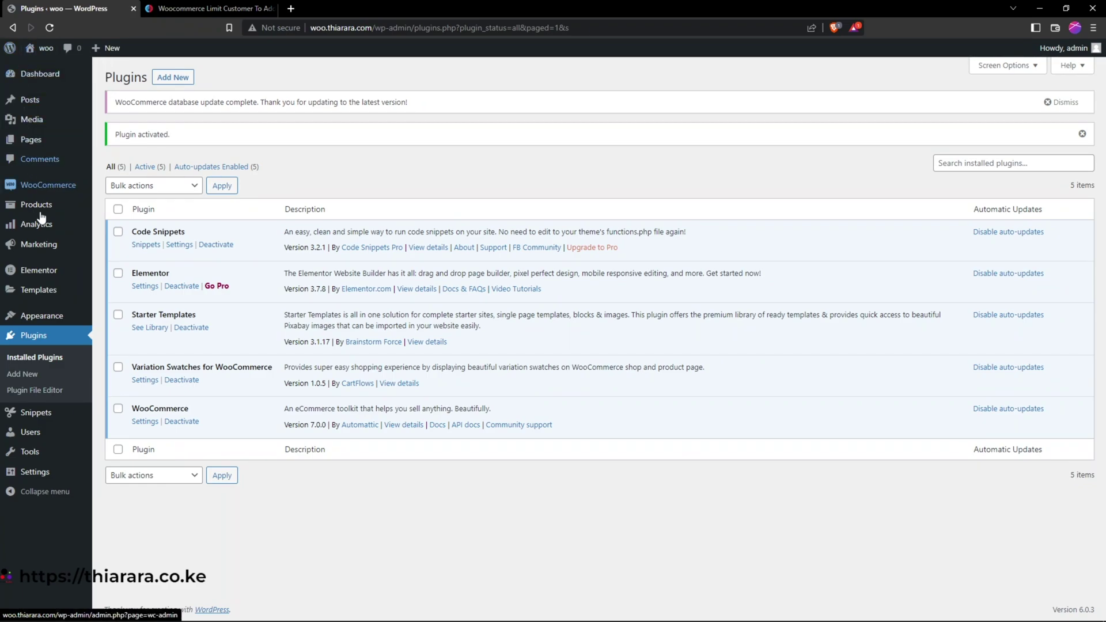
# Step: Start a new snippet via Snippets > Add New
pyautogui.moveTo(30, 423)
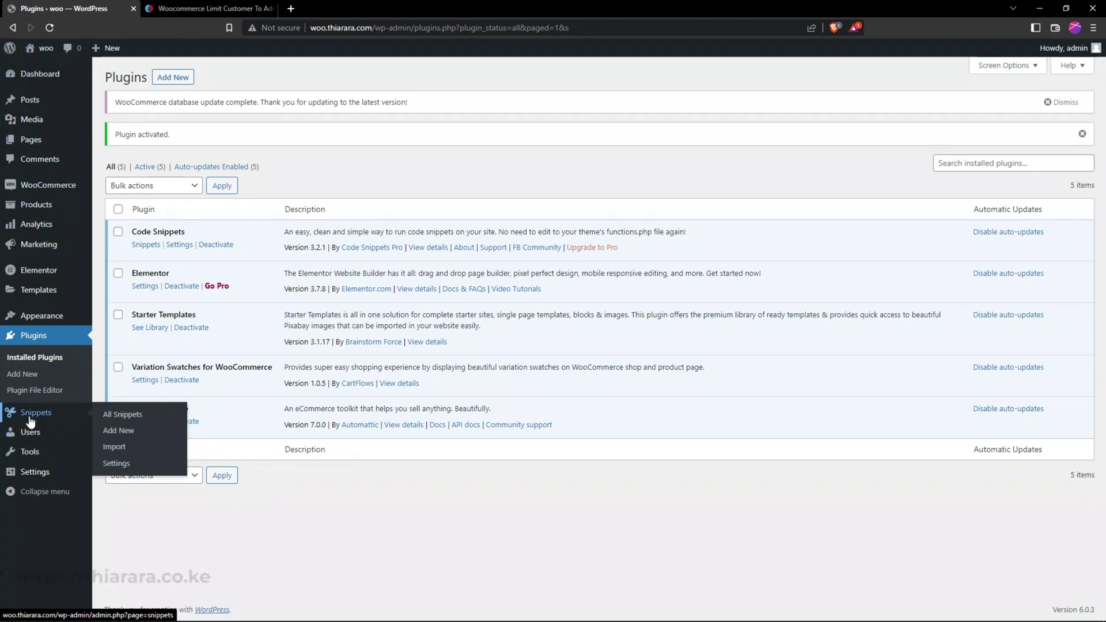
pyautogui.click(117, 430)
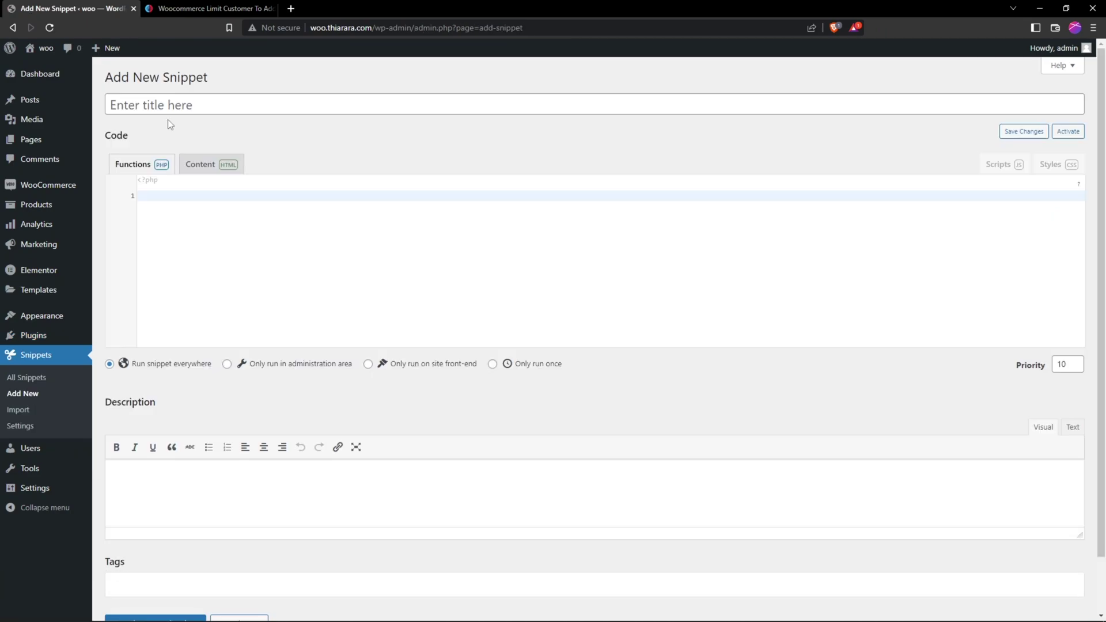
pyautogui.click(179, 105)
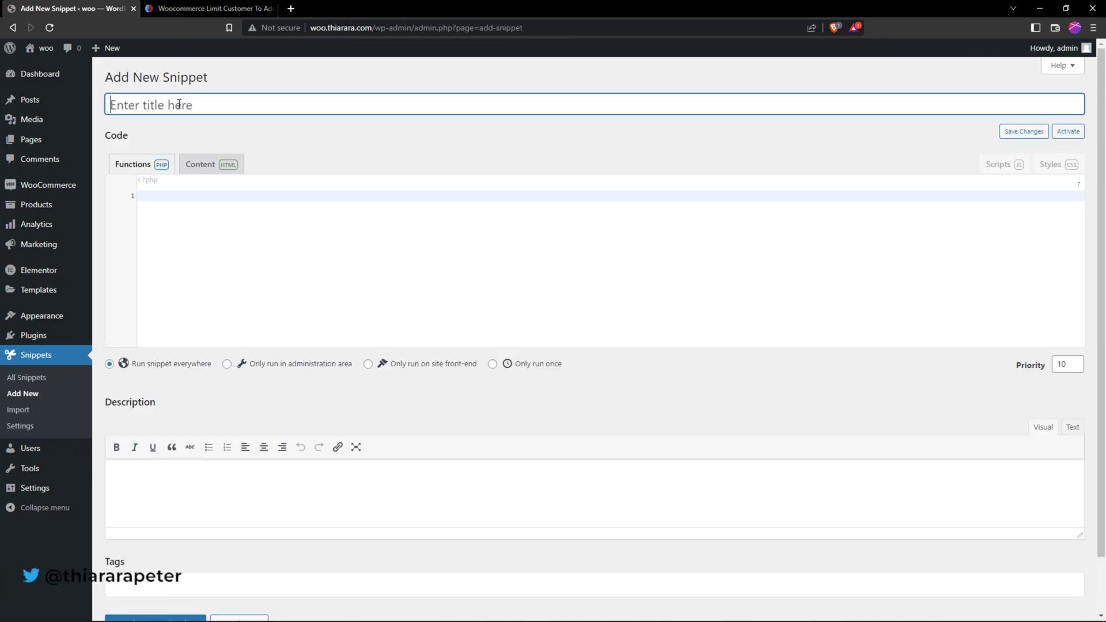
pyautogui.click(191, 215)
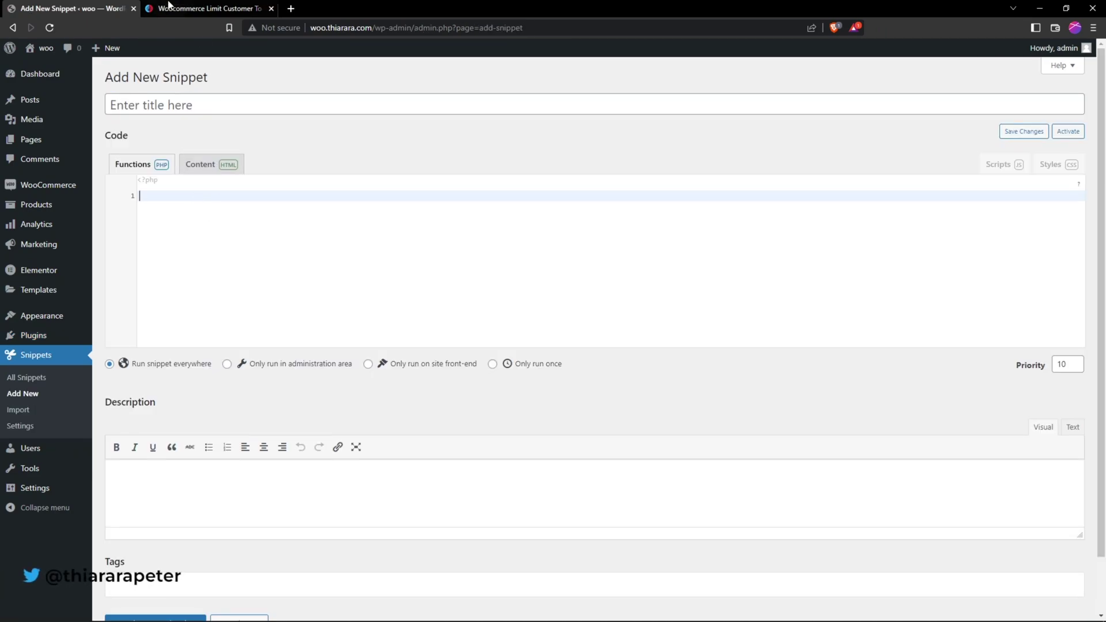
# Step: Copy the tutorial heading and paste it as the title 'limit customer to add more than you already have in stock'
pyautogui.click(188, 8)
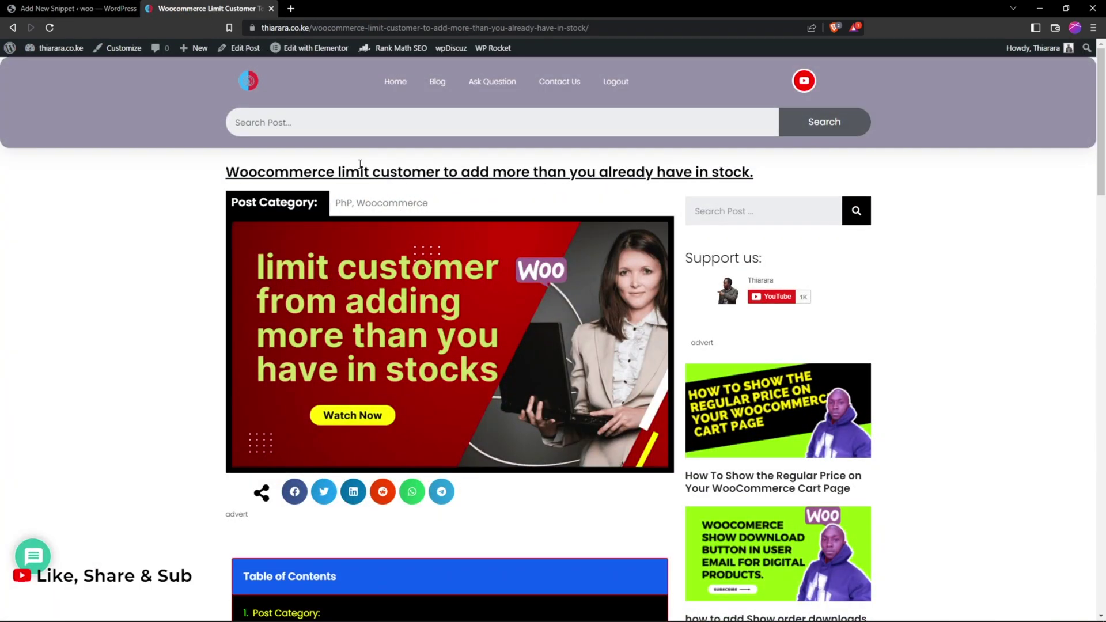
pyautogui.moveTo(380, 171); pyautogui.dragTo(734, 181)
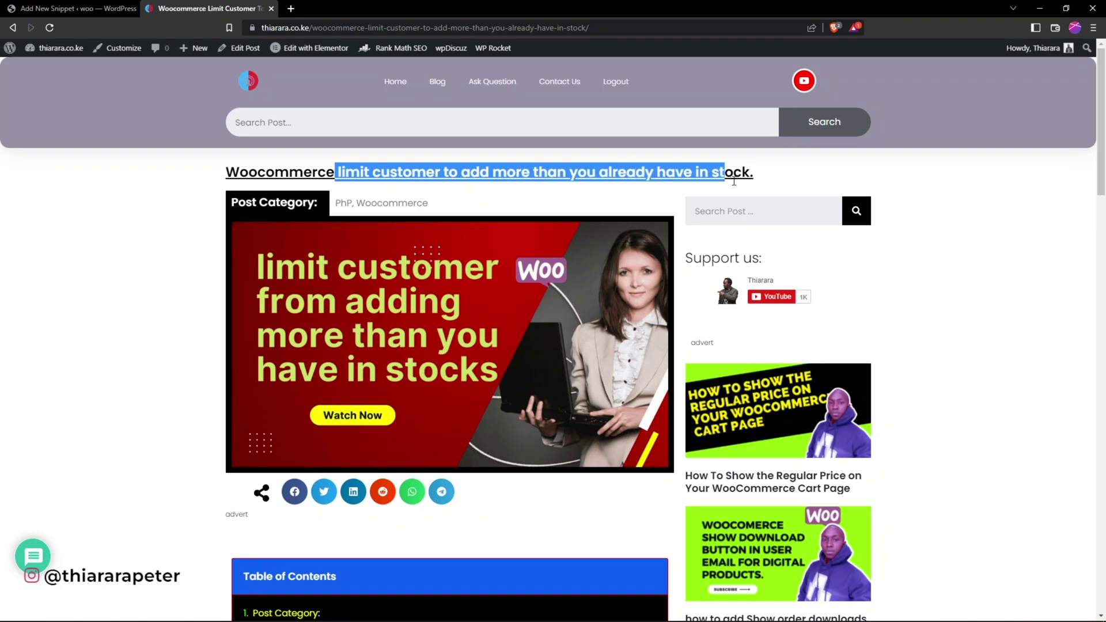
pyautogui.rightClick(740, 173)
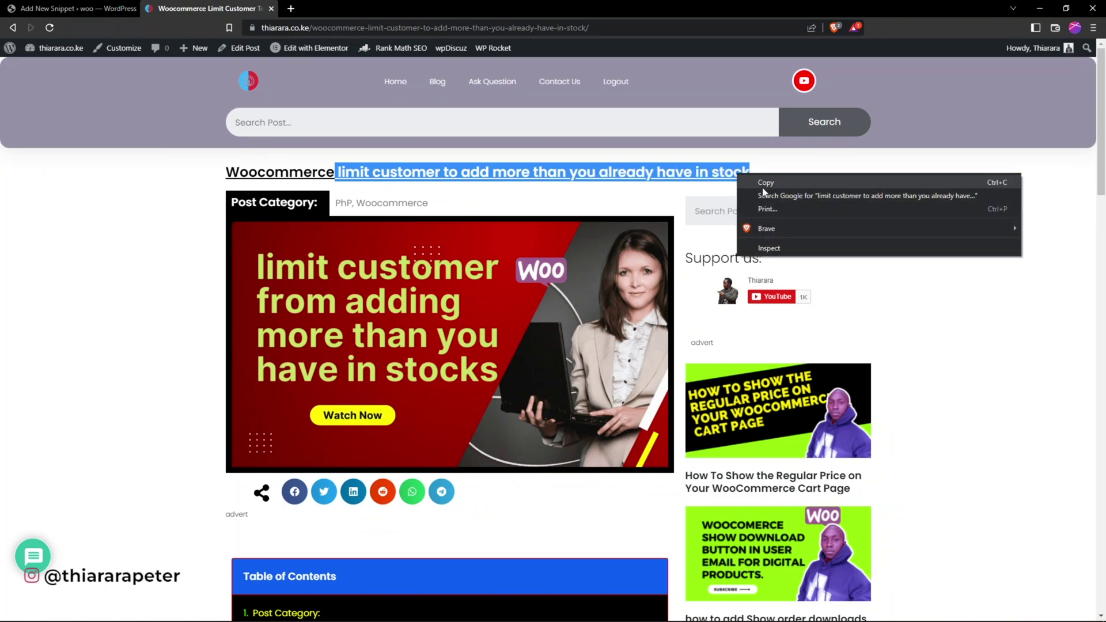
pyautogui.click(759, 186)
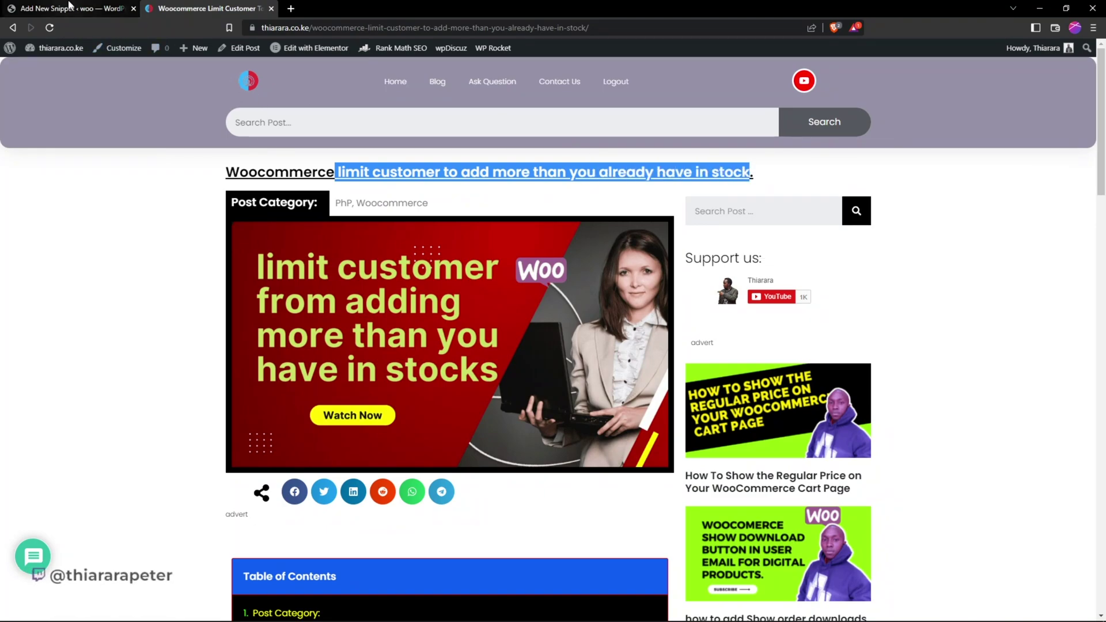
pyautogui.click(75, 8)
pyautogui.rightClick(149, 106)
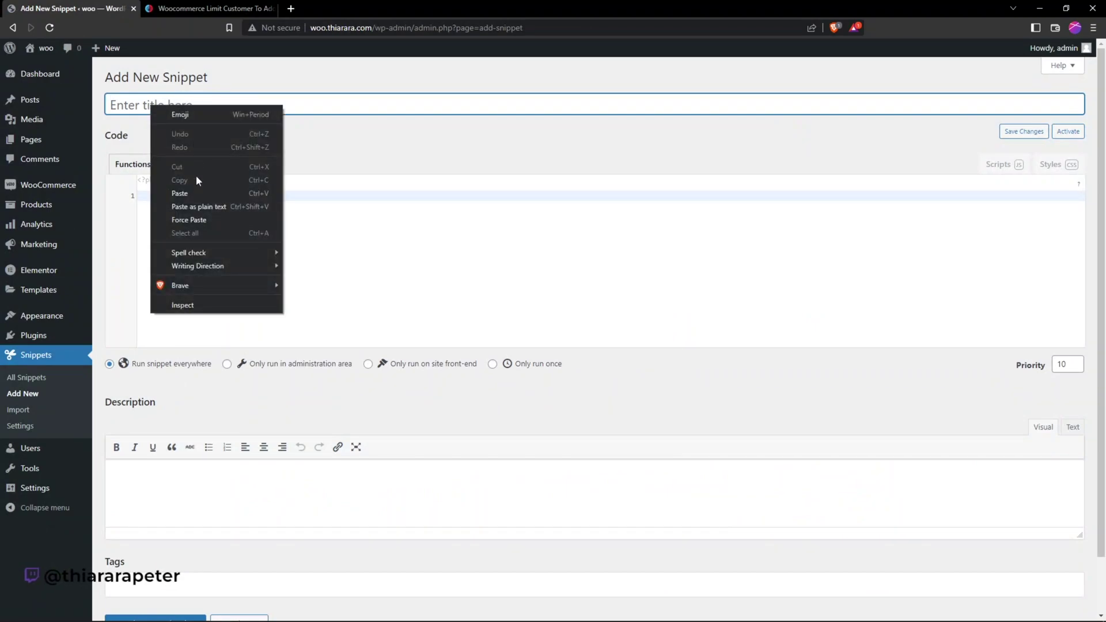
pyautogui.click(190, 192)
pyautogui.click(198, 200)
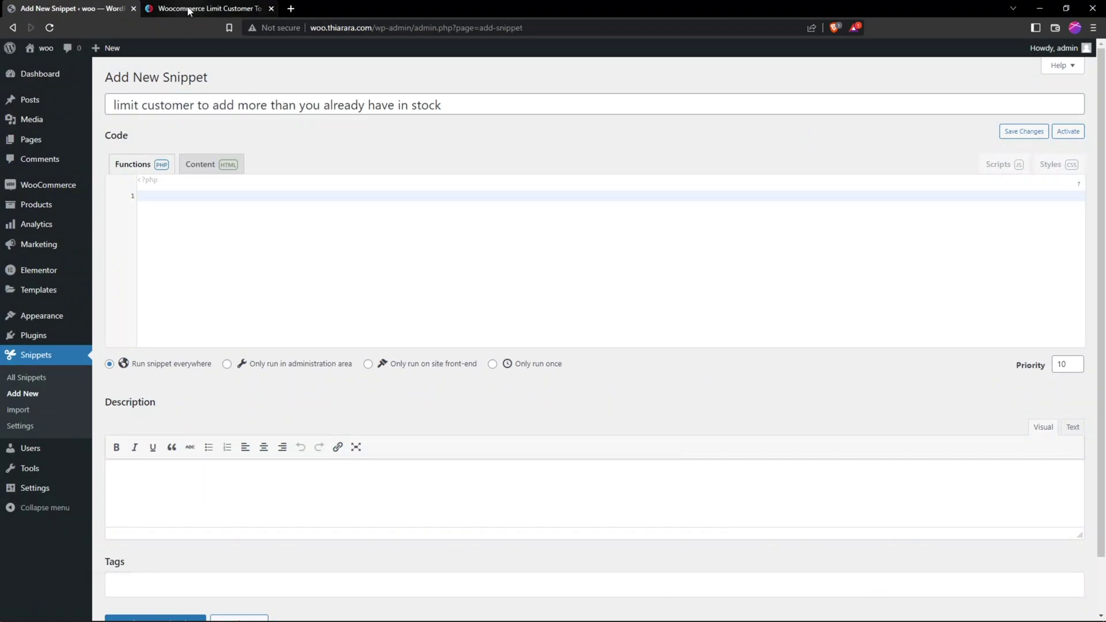
# Step: Copy the stock-limiting PHP code from the tutorial post into the snippet code editor
pyautogui.click(202, 8)
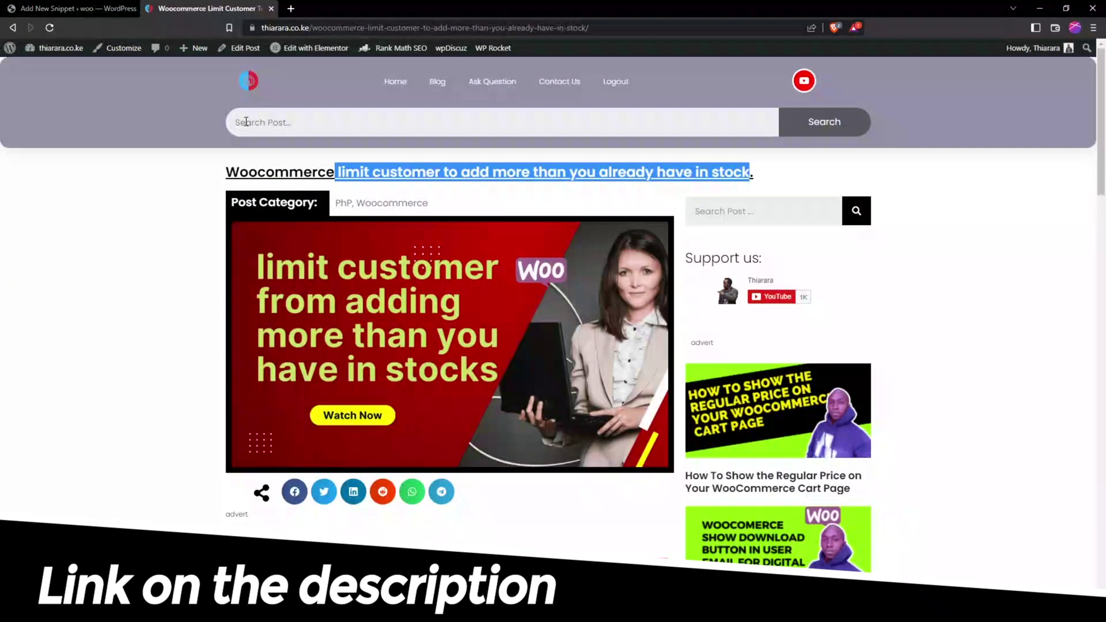
pyautogui.scroll(-4, 243, 233)
pyautogui.scroll(-10, 243, 233)
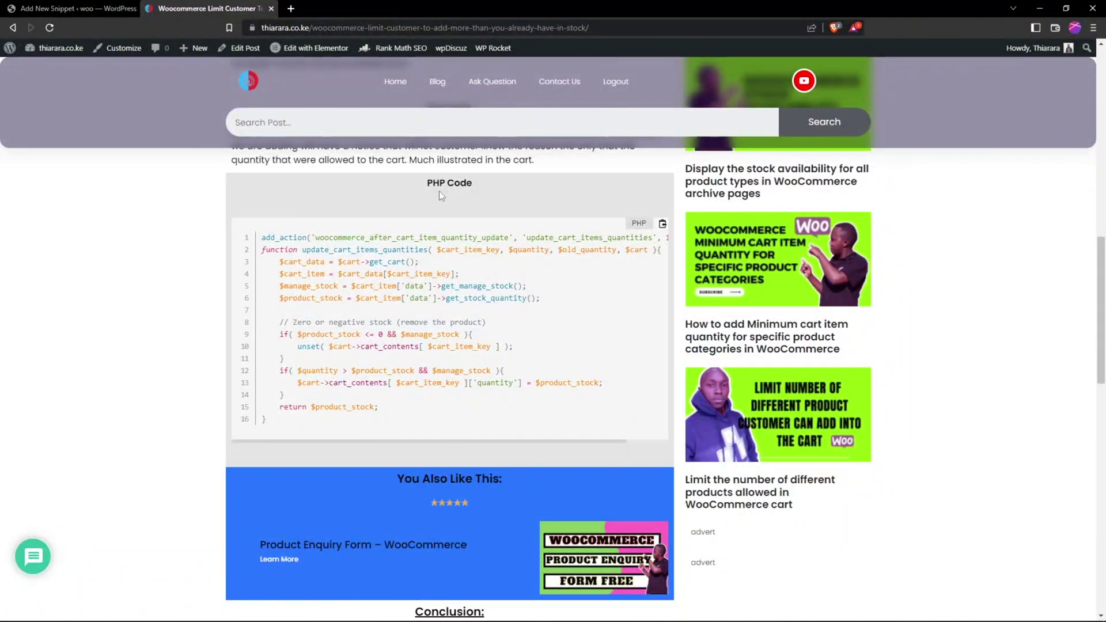
pyautogui.click(662, 224)
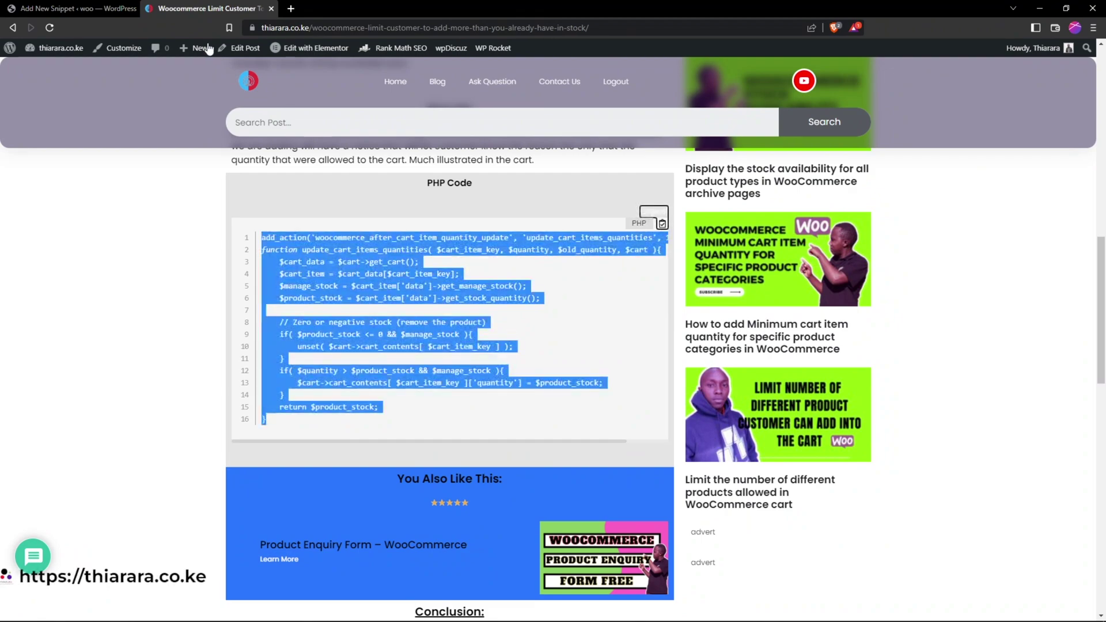
pyautogui.click(65, 8)
pyautogui.click(149, 196)
pyautogui.rightClick(150, 199)
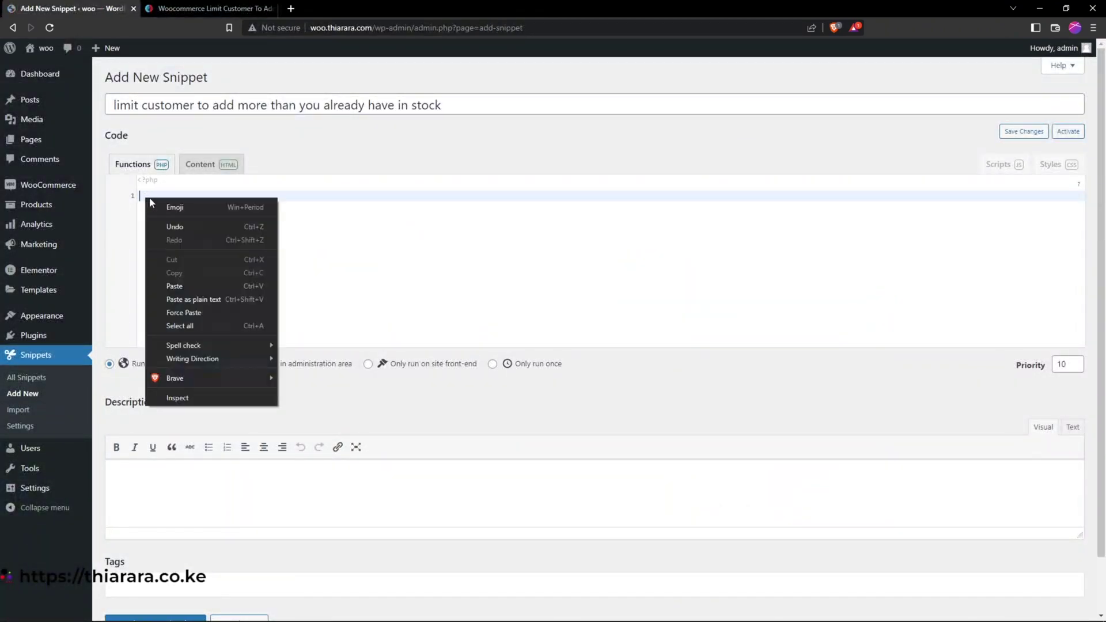
pyautogui.click(193, 285)
# Step: Save and activate the new snippet
pyautogui.scroll(-3, 198, 285)
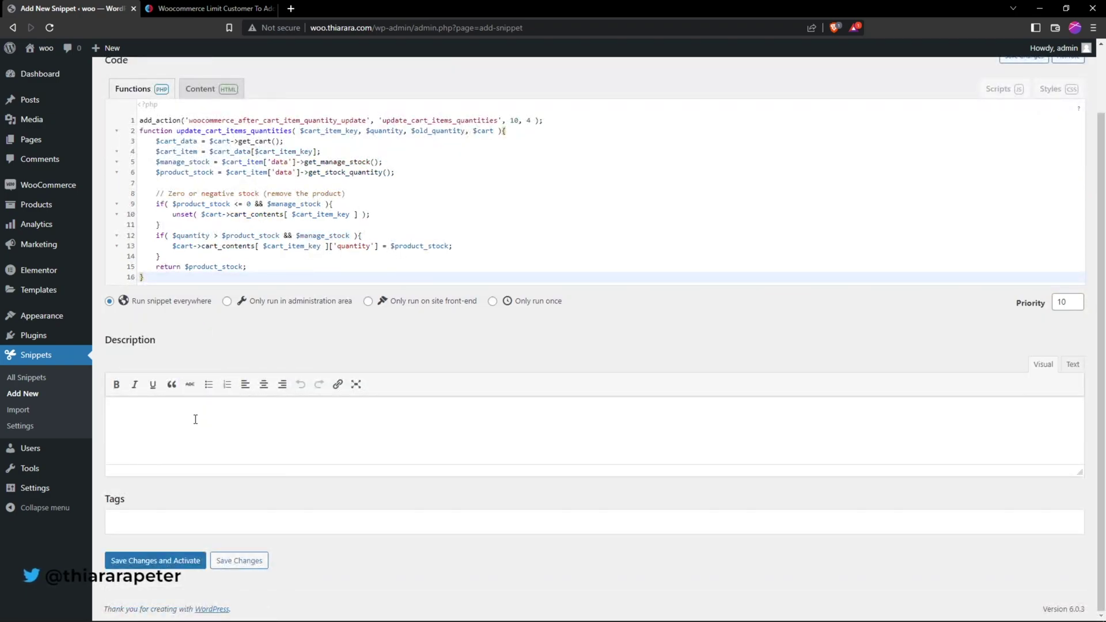
pyautogui.click(177, 563)
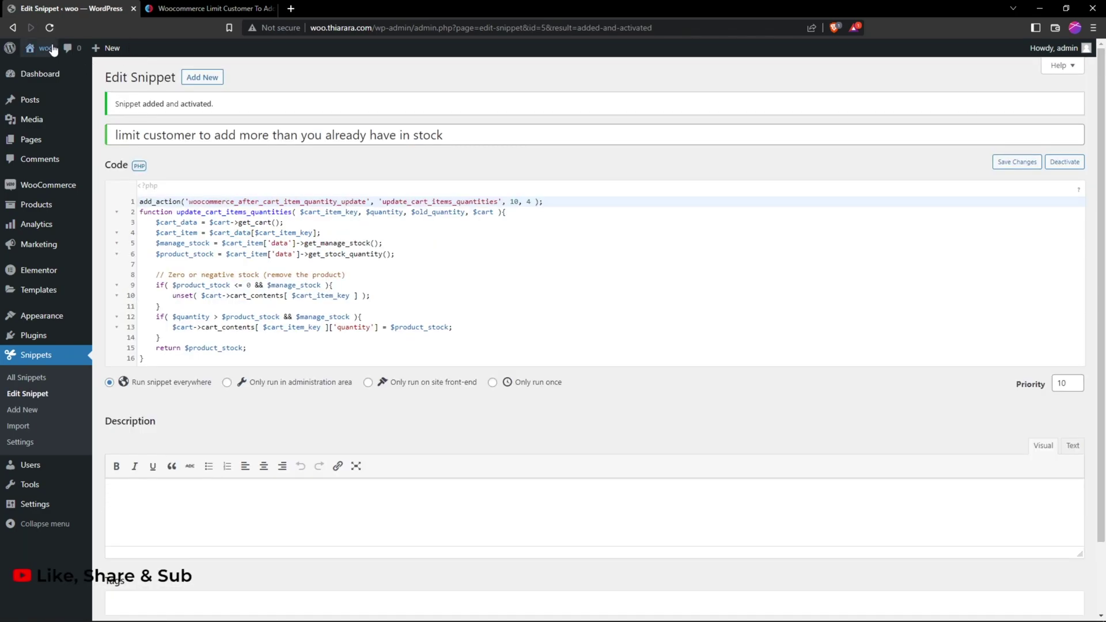
pyautogui.rightClick(53, 49)
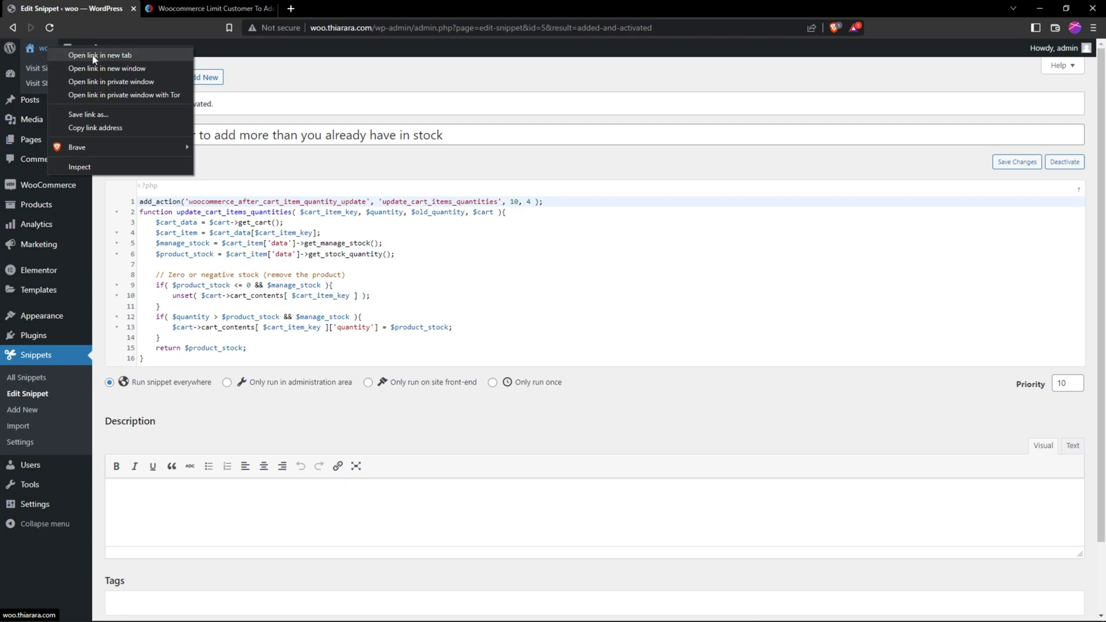
# Step: Open the storefront home page in a new tab and look it over
pyautogui.click(106, 53)
pyautogui.moveTo(104, 58)
pyautogui.hotkey('ctrl', 'Tab')
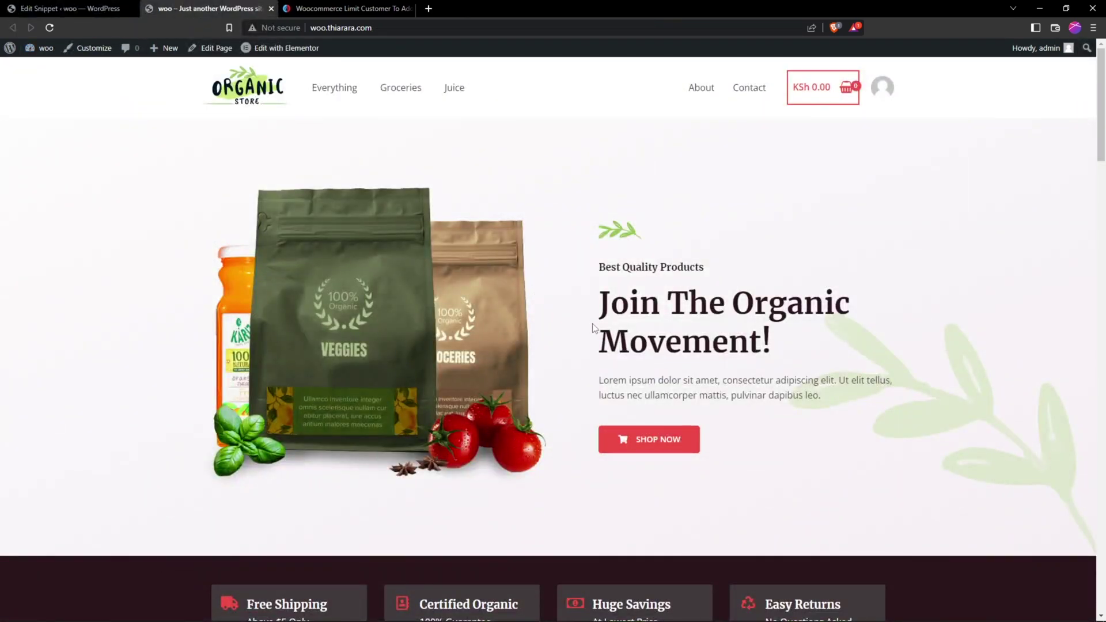
pyautogui.scroll(-8, 508, 281)
pyautogui.scroll(2, 508, 281)
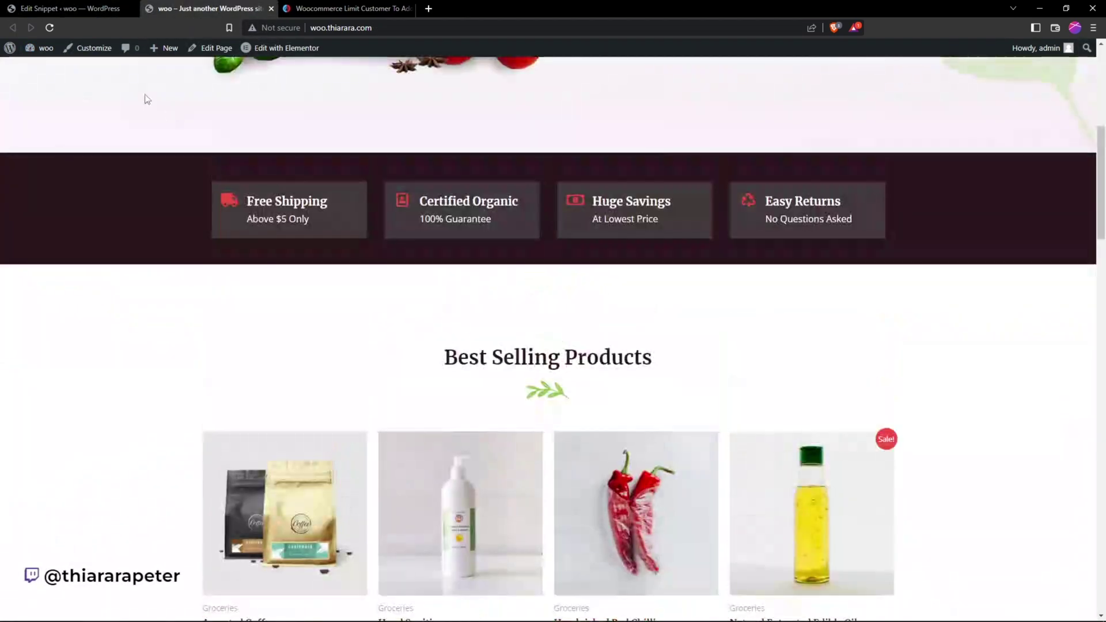
pyautogui.click(57, 13)
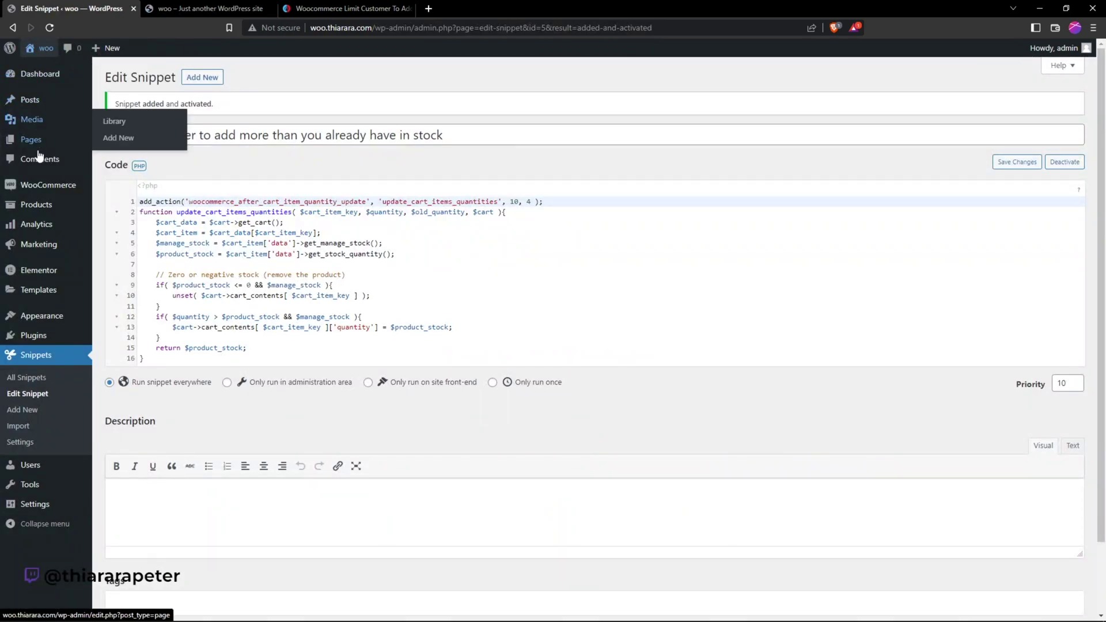
# Step: Confirm Handpicked Red Chillies has 10 in stock under All Products, then return to the storefront
pyautogui.moveTo(48, 209)
pyautogui.click(118, 208)
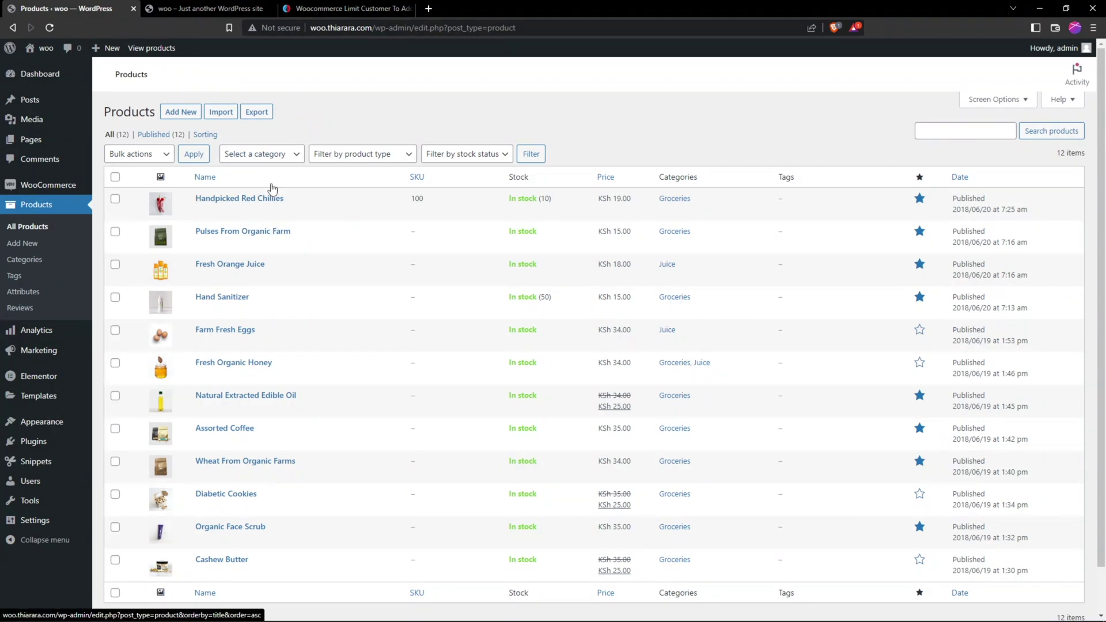
pyautogui.moveTo(555, 199); pyautogui.dragTo(515, 197)
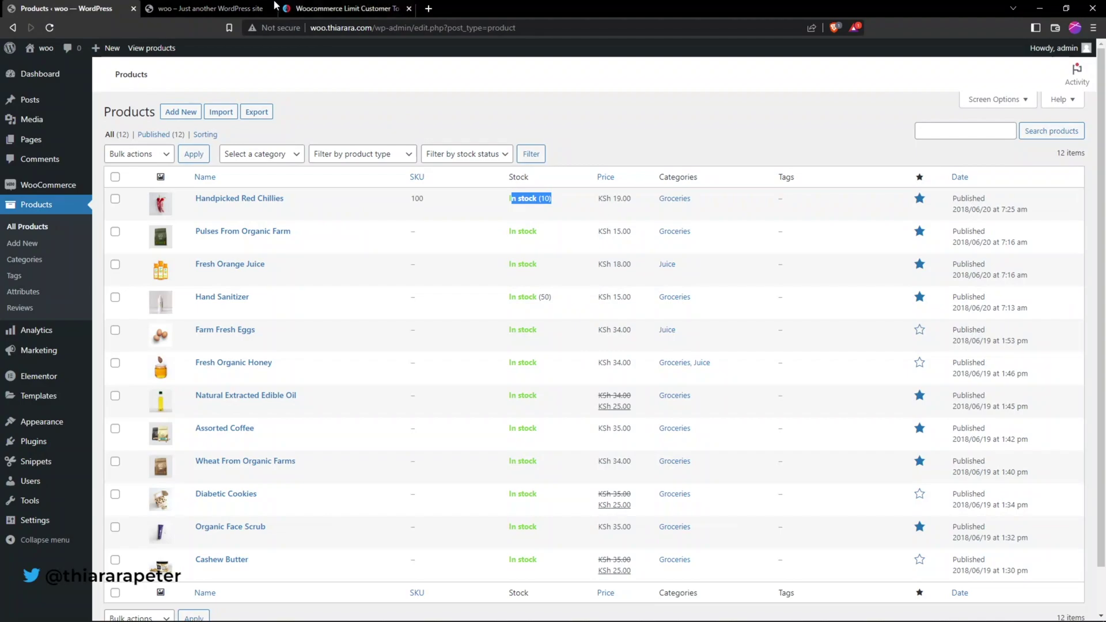
pyautogui.click(207, 8)
pyautogui.scroll(-1, 633, 422)
pyautogui.scroll(-3, 633, 422)
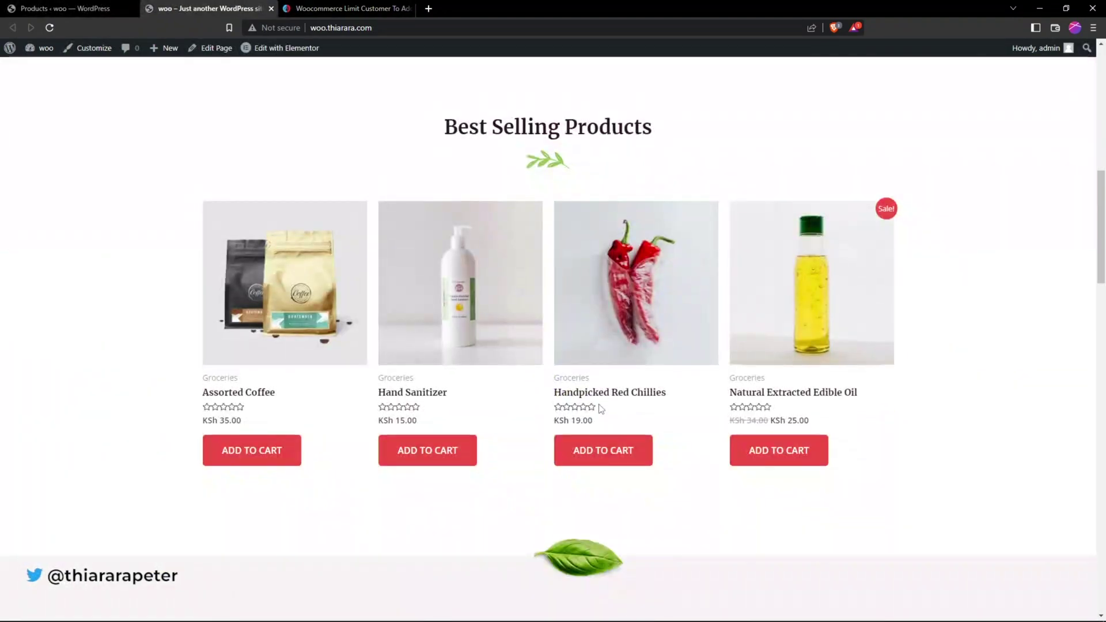
# Step: Add 10 Handpicked Red Chillies to the cart, bringing it to KSh 190.00
pyautogui.click(616, 397)
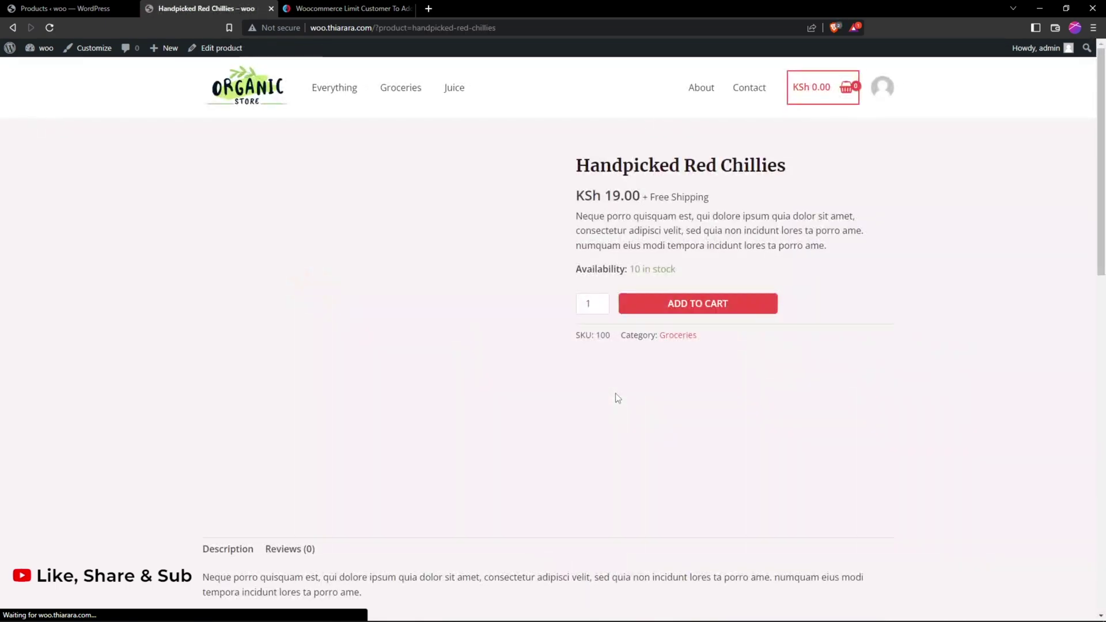
pyautogui.doubleClick(594, 306)
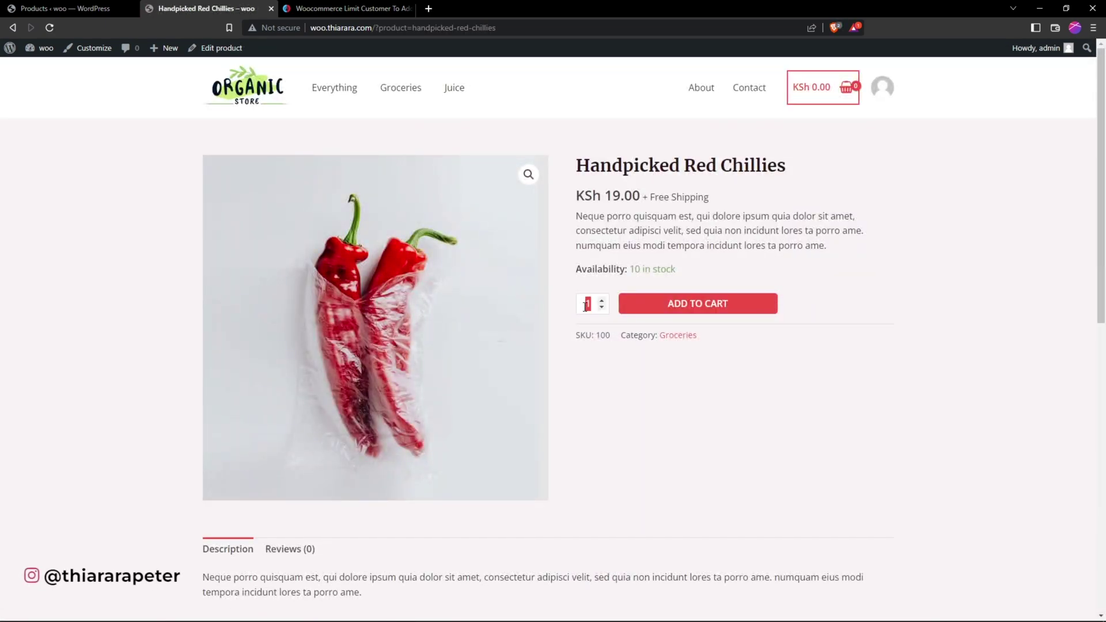
pyautogui.click(695, 310)
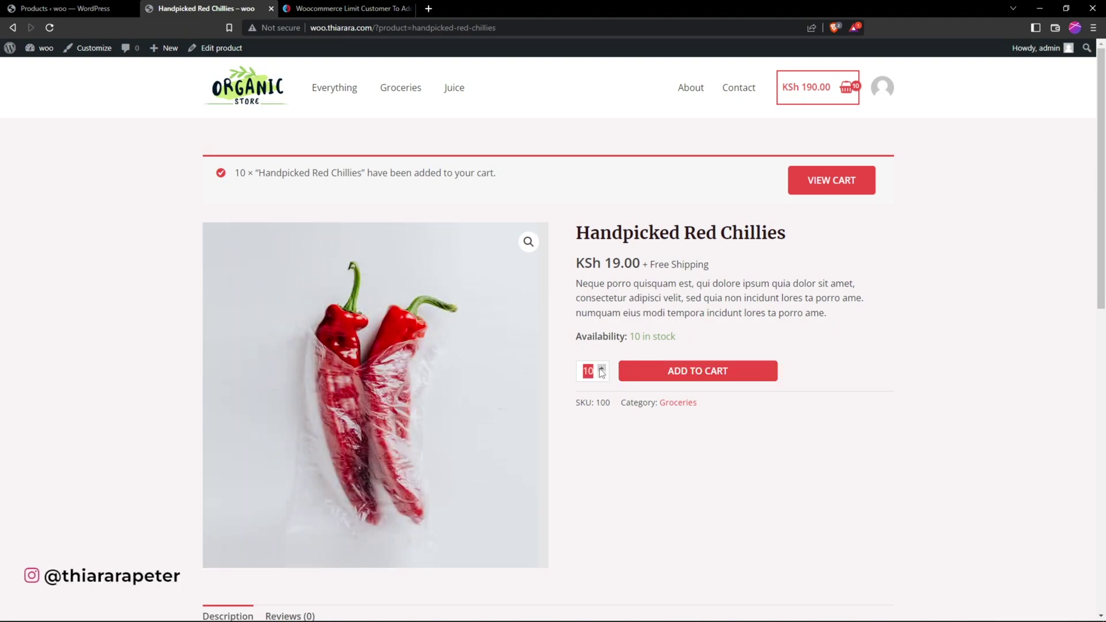
# Step: Set the quantity to 1 and try adding one more chilli to the cart
pyautogui.moveTo(597, 374); pyautogui.dragTo(569, 372)
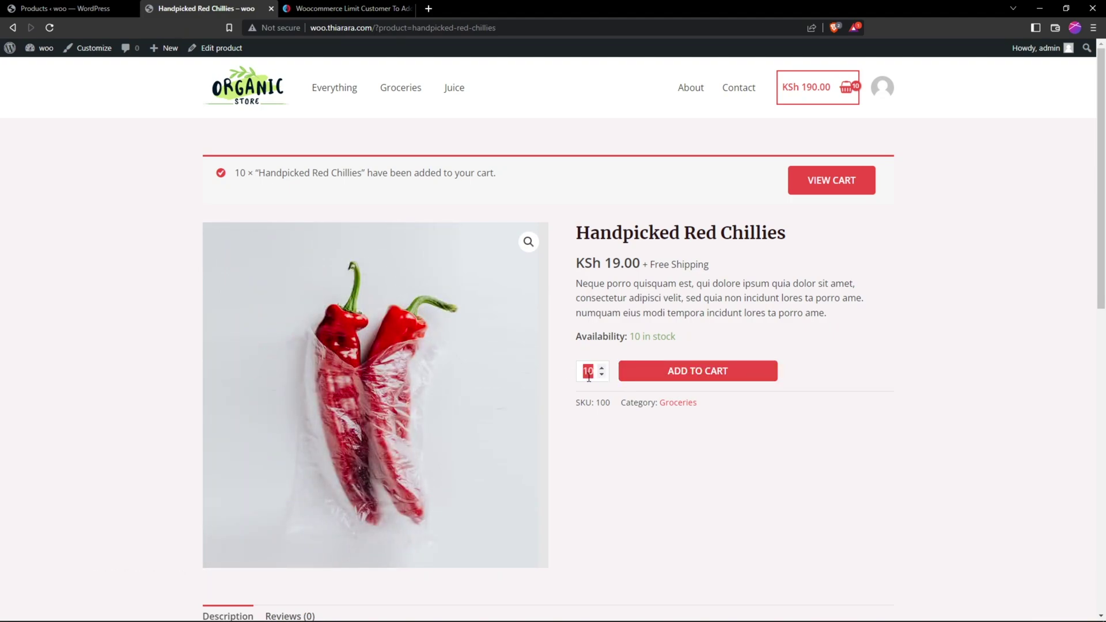
pyautogui.click(622, 416)
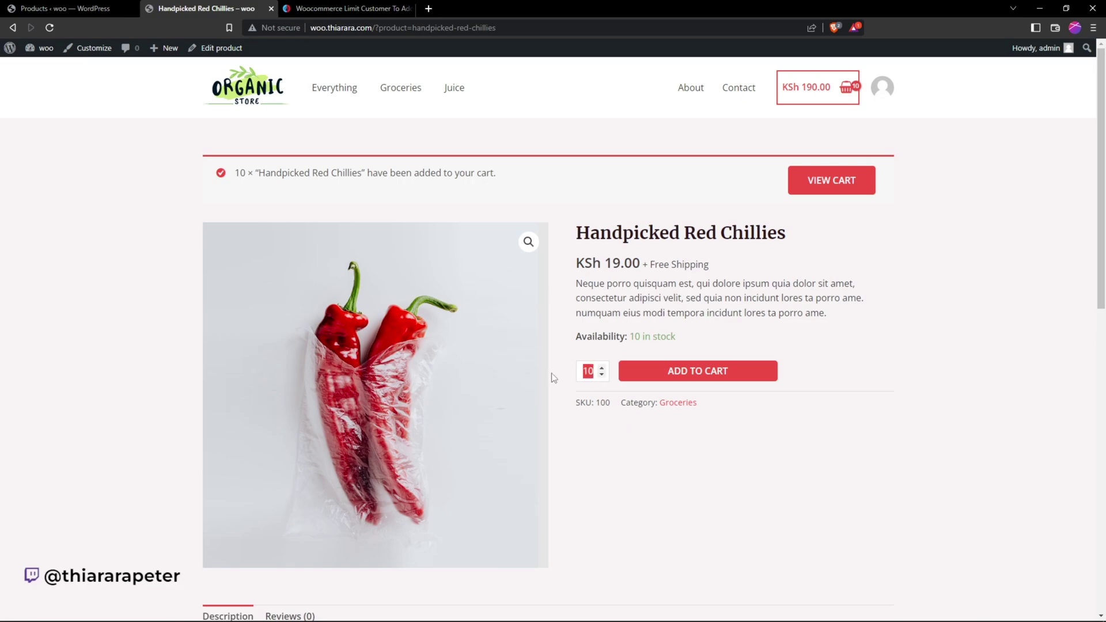
pyautogui.write('1')
pyautogui.click(663, 385)
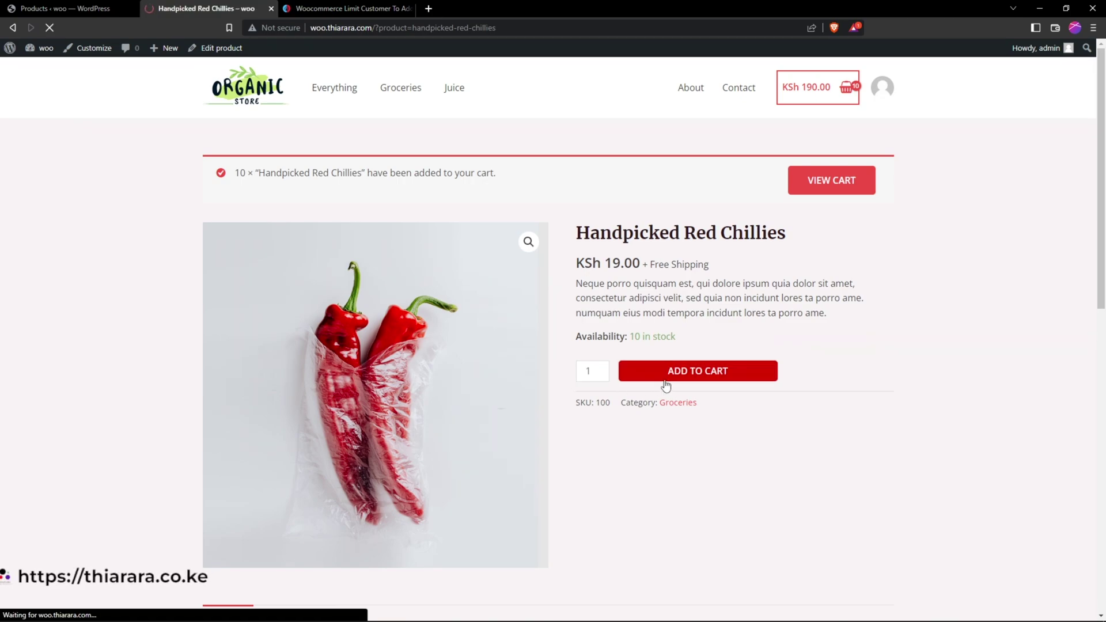